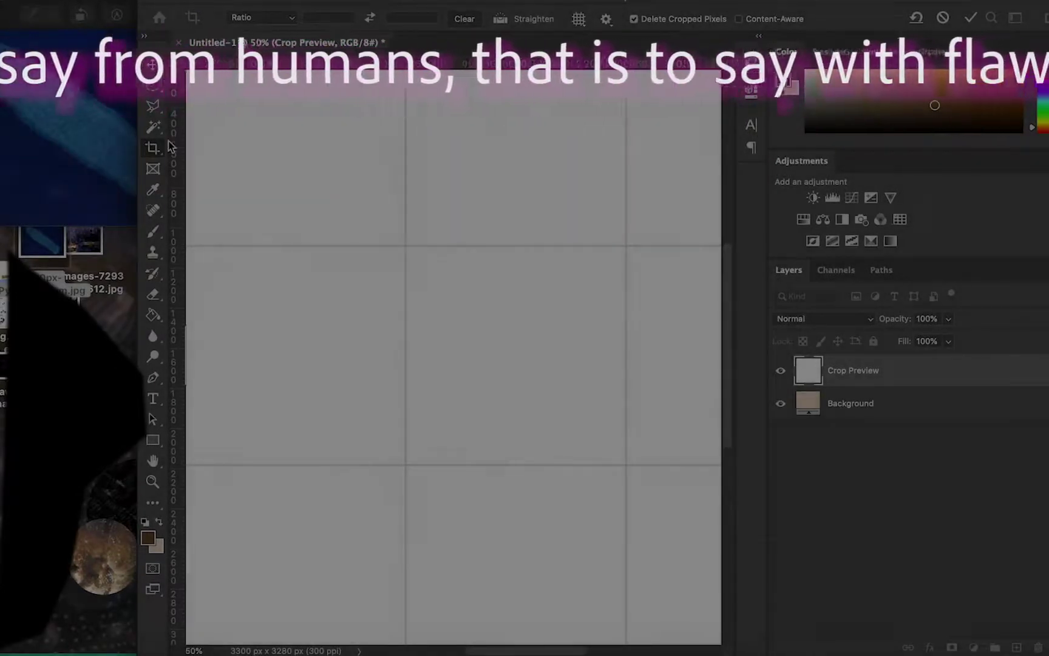
{"action": "key", "text": "super+minus"}
{"action": "left_click", "coordinate": [153, 536]}
{"action": "left_click_drag", "start_coordinate": [544, 364], "coordinate": [545, 278]}
{"action": "left_click_drag", "start_coordinate": [421, 329], "coordinate": [436, 314]}
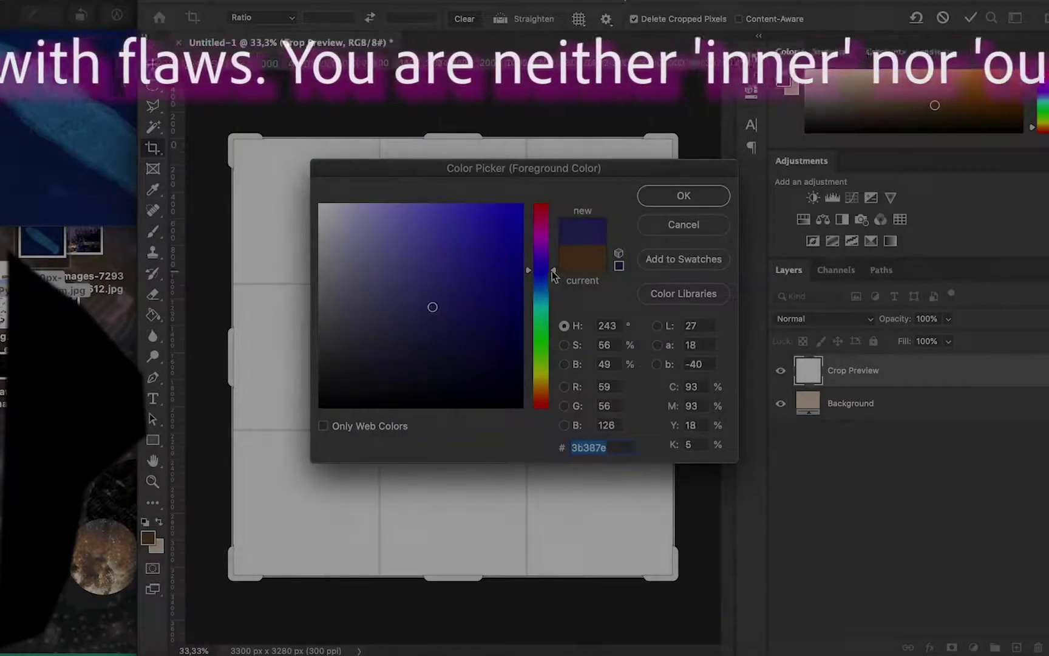
{"action": "left_click_drag", "start_coordinate": [553, 272], "coordinate": [553, 279]}
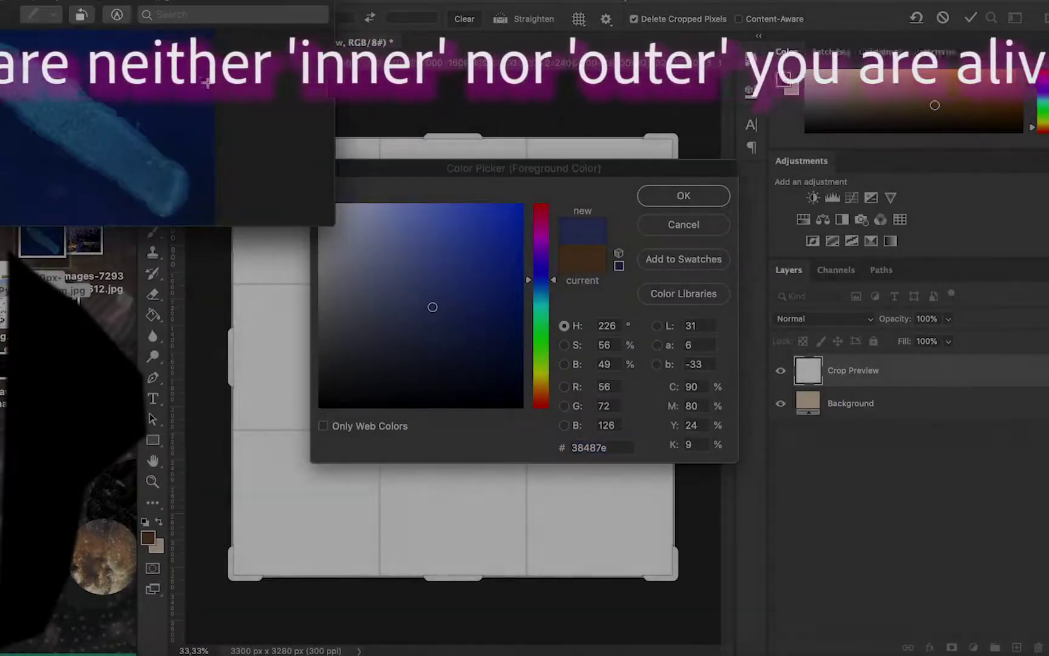
{"action": "left_click_drag", "start_coordinate": [123, 117], "coordinate": [410, 651]}
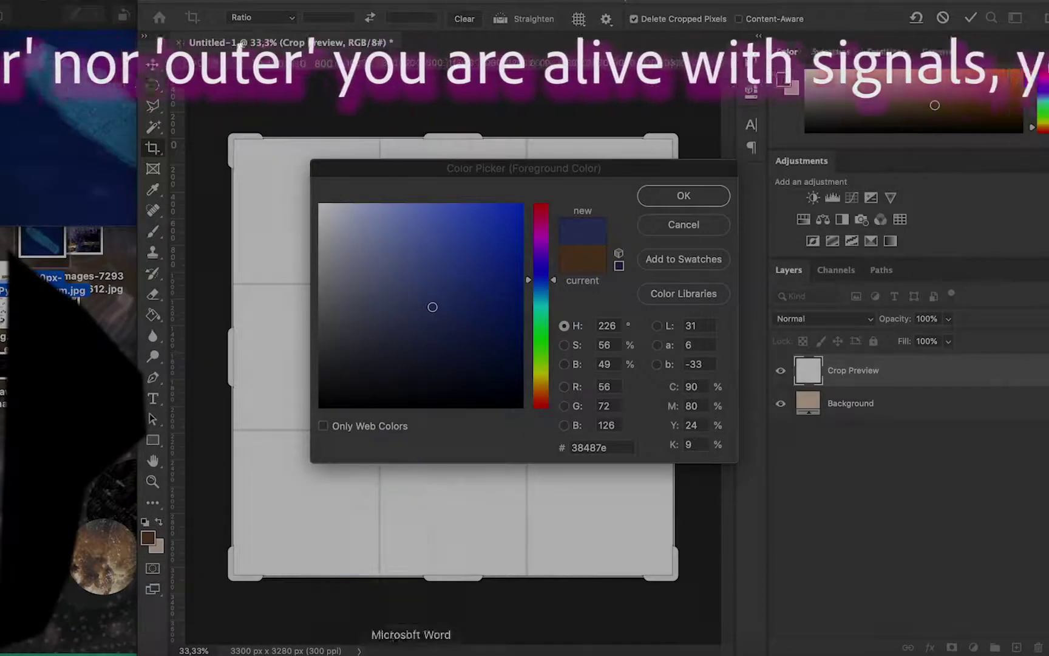
{"action": "left_click", "coordinate": [501, 431]}
{"action": "left_click", "coordinate": [703, 222]}
Open 1200px-Pyrosoma_atlanticum.jpg and fill the Untitled-1 canvas with the dark blue 061f57 sampled from the photo's background
{"action": "left_click_drag", "start_coordinate": [365, 647], "coordinate": [398, 147]}
{"action": "key", "text": "v"}
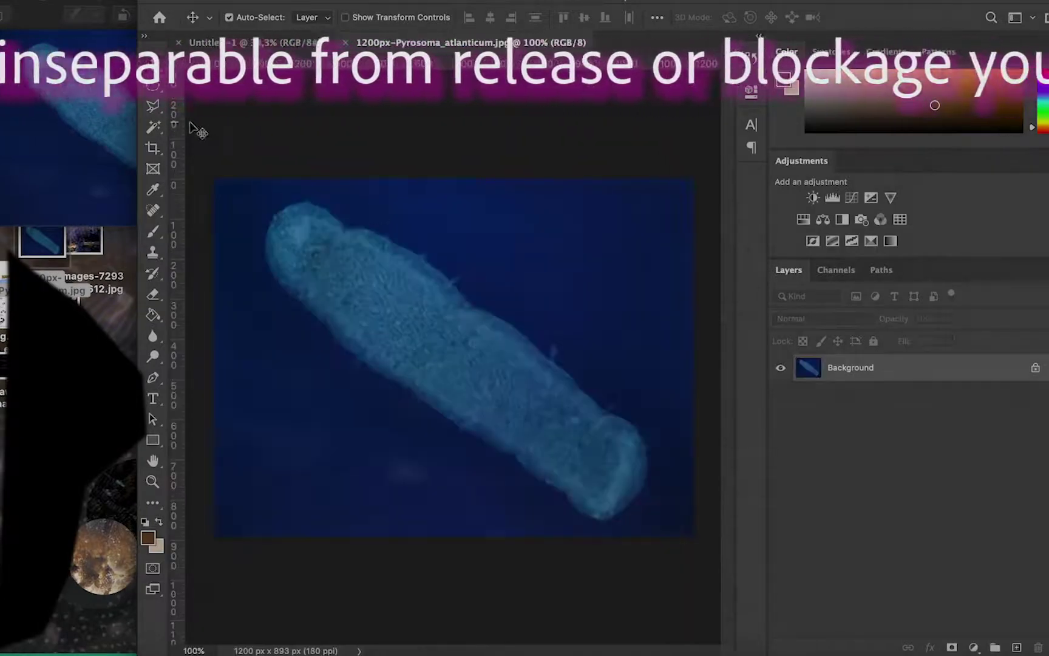
{"action": "left_click", "coordinate": [147, 536]}
{"action": "left_click", "coordinate": [274, 344]}
{"action": "left_click", "coordinate": [682, 195]}
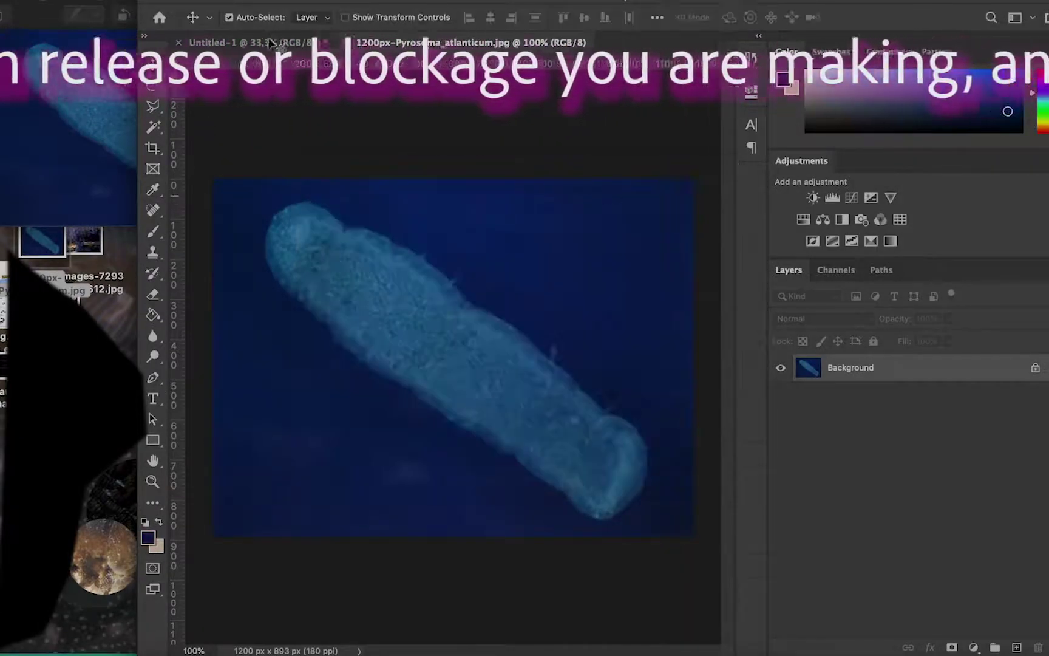
{"action": "left_click", "coordinate": [255, 43]}
{"action": "left_click", "coordinate": [340, 353]}
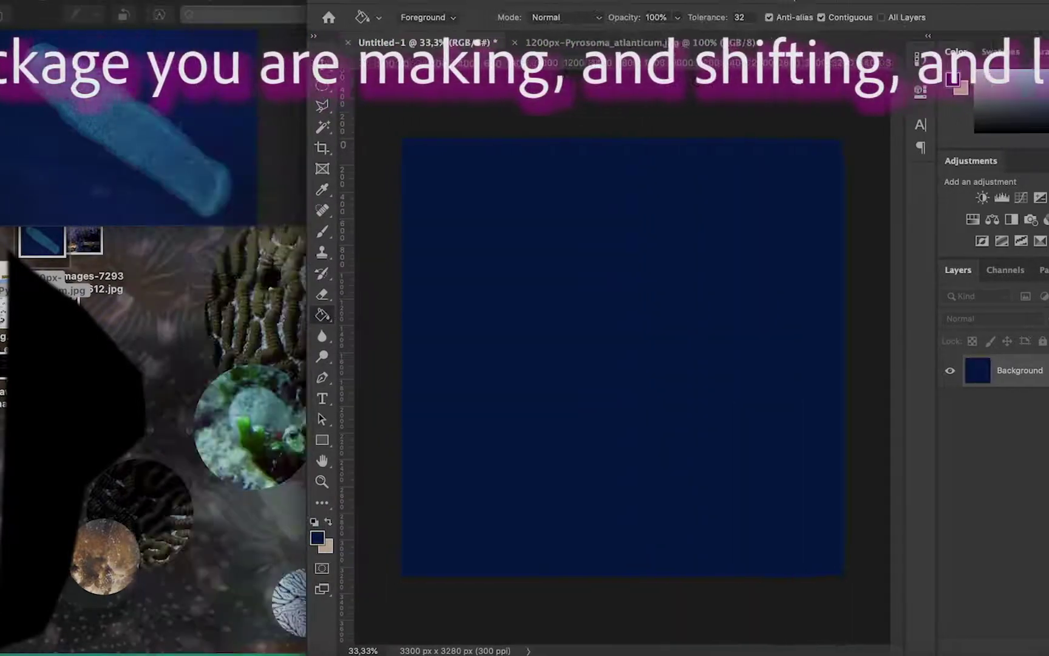
Sample a lighter blue from the pyrosome photo and paint a soft diagonal body across the Untitled-1 canvas with a size 500 brush
{"action": "left_click", "coordinate": [639, 40]}
{"action": "left_click", "coordinate": [283, 538]}
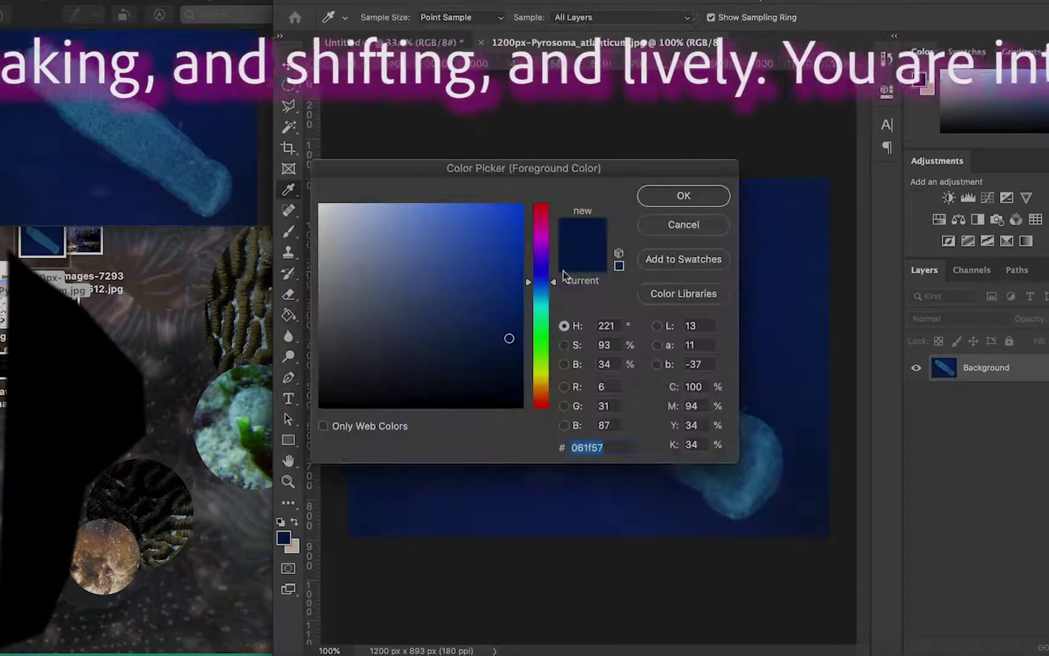
{"action": "left_click", "coordinate": [770, 453]}
{"action": "left_click", "coordinate": [683, 194]}
{"action": "left_click", "coordinate": [389, 42]}
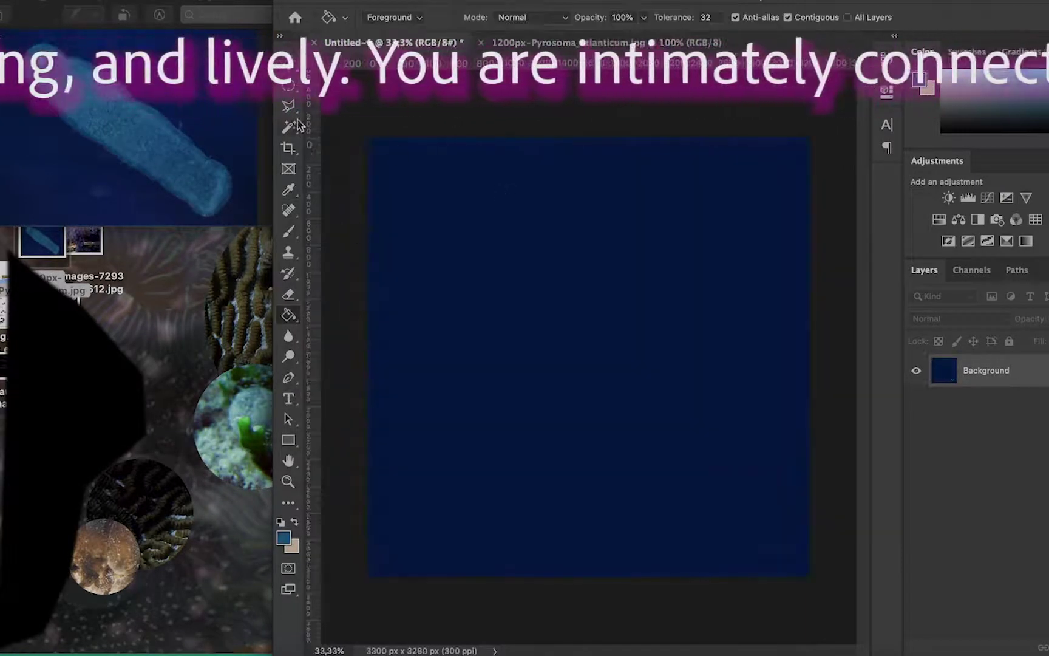
{"action": "left_click", "coordinate": [289, 231]}
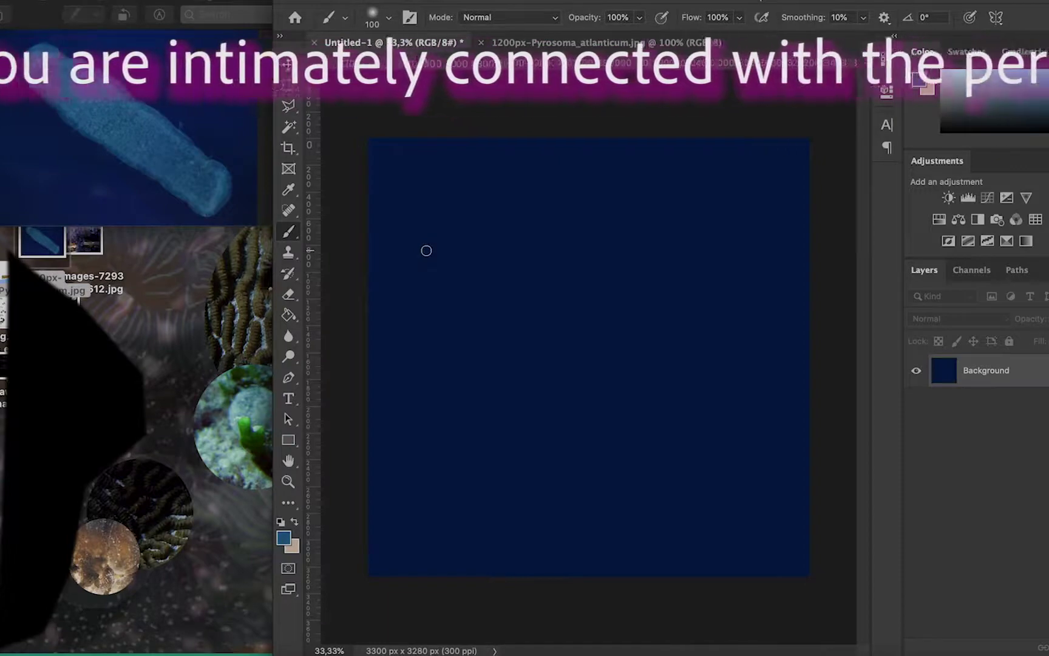
{"action": "mouse_move", "coordinate": [446, 225]}
{"action": "left_mouse_down"}
{"action": "mouse_move", "coordinate": [471, 267]}
{"action": "mouse_move", "coordinate": [509, 269]}
{"action": "mouse_move", "coordinate": [583, 313]}
{"action": "mouse_move", "coordinate": [611, 353]}
{"action": "mouse_move", "coordinate": [609, 373]}
{"action": "mouse_move", "coordinate": [566, 354]}
{"action": "mouse_move", "coordinate": [508, 300]}
{"action": "mouse_move", "coordinate": [610, 378]}
{"action": "mouse_move", "coordinate": [679, 394]}
{"action": "mouse_move", "coordinate": [700, 446]}
{"action": "mouse_move", "coordinate": [667, 423]}
{"action": "mouse_move", "coordinate": [759, 499]}
{"action": "left_mouse_up"}
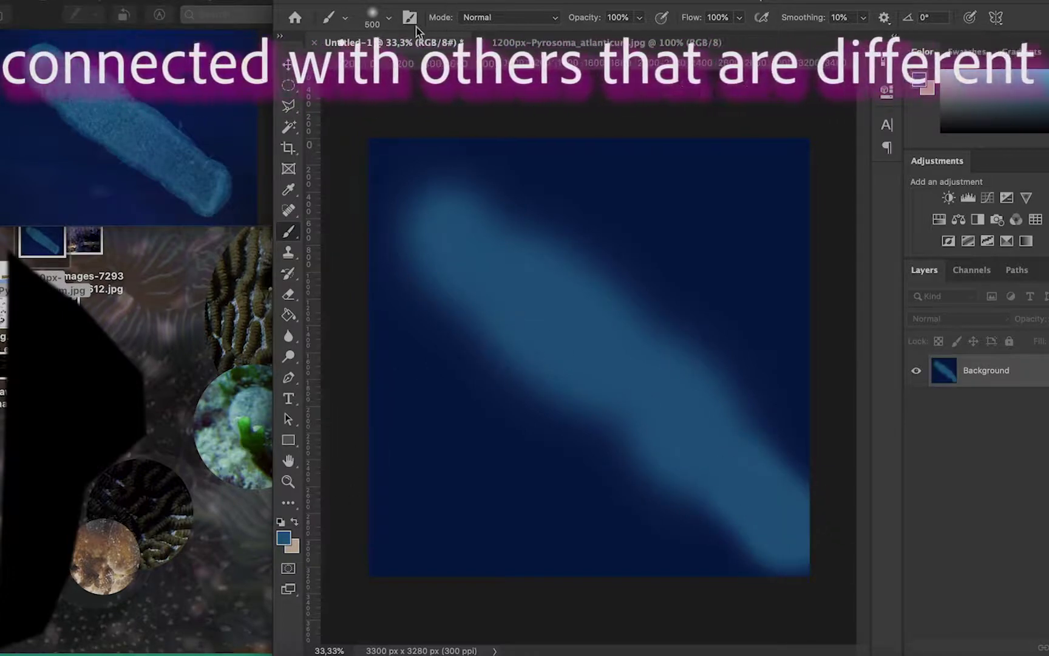
Paint a crisper, bumpy contour along the body's upper edge with a hard round brush of size 80
{"action": "left_click", "coordinate": [388, 17]}
{"action": "left_click", "coordinate": [542, 115]}
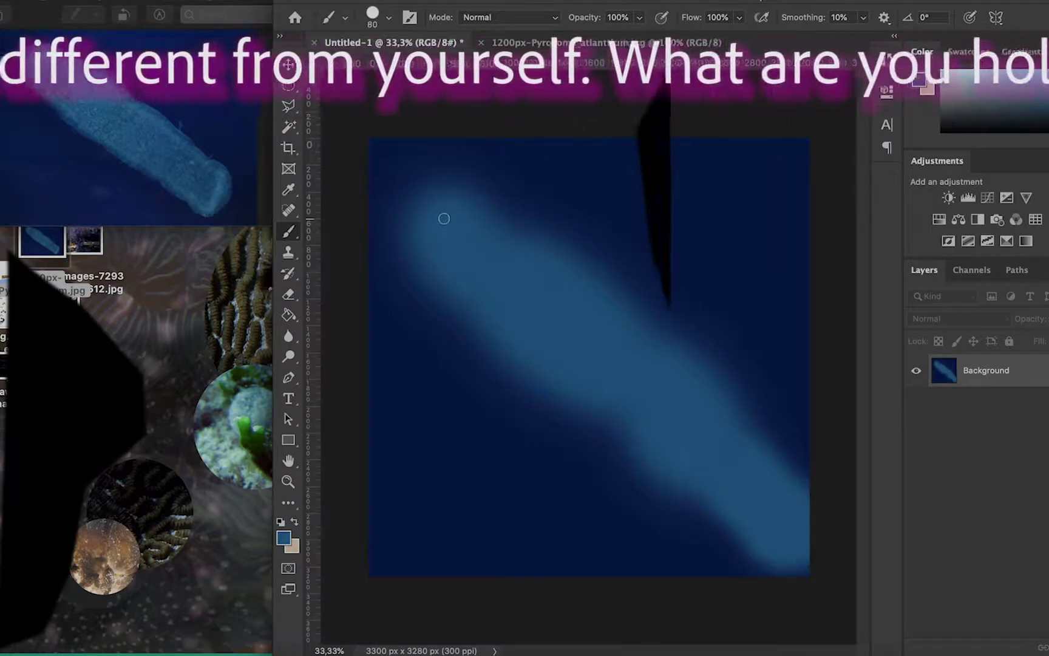
{"action": "mouse_move", "coordinate": [438, 207]}
{"action": "left_mouse_down"}
{"action": "mouse_move", "coordinate": [480, 216]}
{"action": "mouse_move", "coordinate": [504, 245]}
{"action": "mouse_move", "coordinate": [598, 291]}
{"action": "mouse_move", "coordinate": [640, 346]}
{"action": "mouse_move", "coordinate": [684, 356]}
{"action": "mouse_move", "coordinate": [707, 396]}
{"action": "left_mouse_up"}
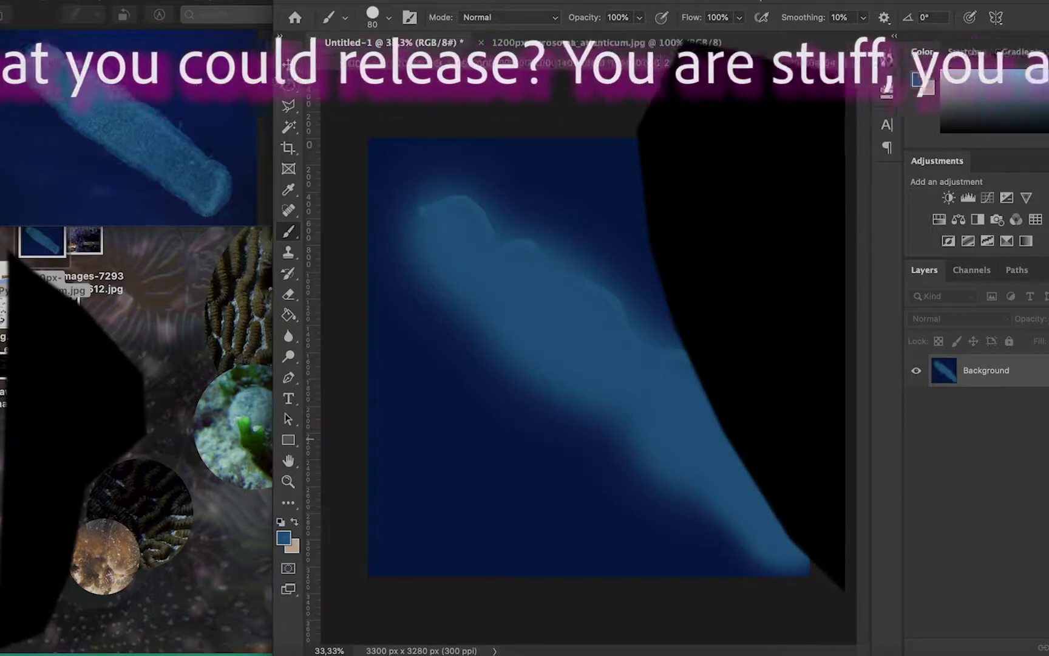
{"action": "left_click_drag", "start_coordinate": [805, 567], "coordinate": [792, 565]}
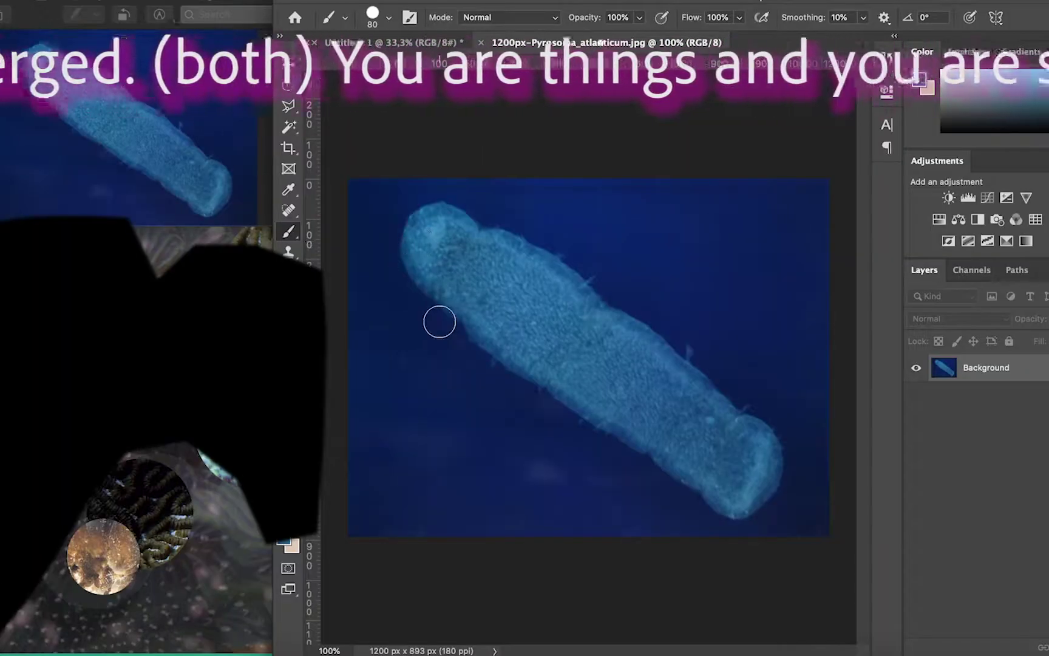
Fill a small patch of the pyrosome's body in the reference photo with the foreground blue, working at 12800% magnification
{"action": "key", "text": "super+equal"}
{"action": "key", "text": "super+equal"}
{"action": "key", "text": "super+equal"}
{"action": "key", "text": "super+equal"}
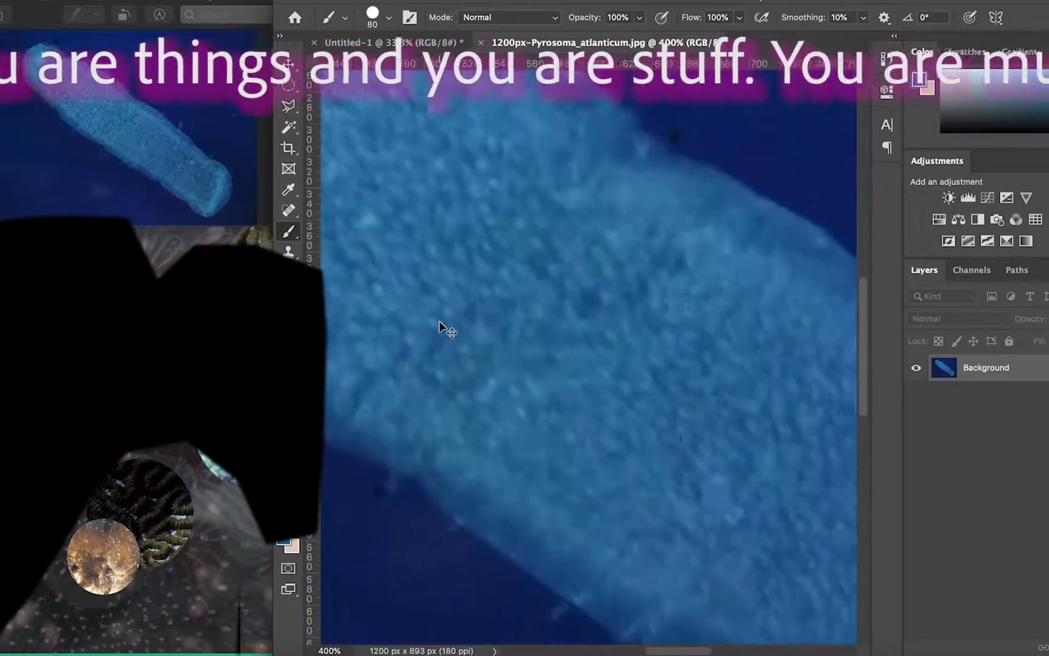
{"action": "key", "text": "super+equal"}
{"action": "key", "text": "super+equal"}
{"action": "key", "text": "super+equal"}
{"action": "key", "text": "super+equal"}
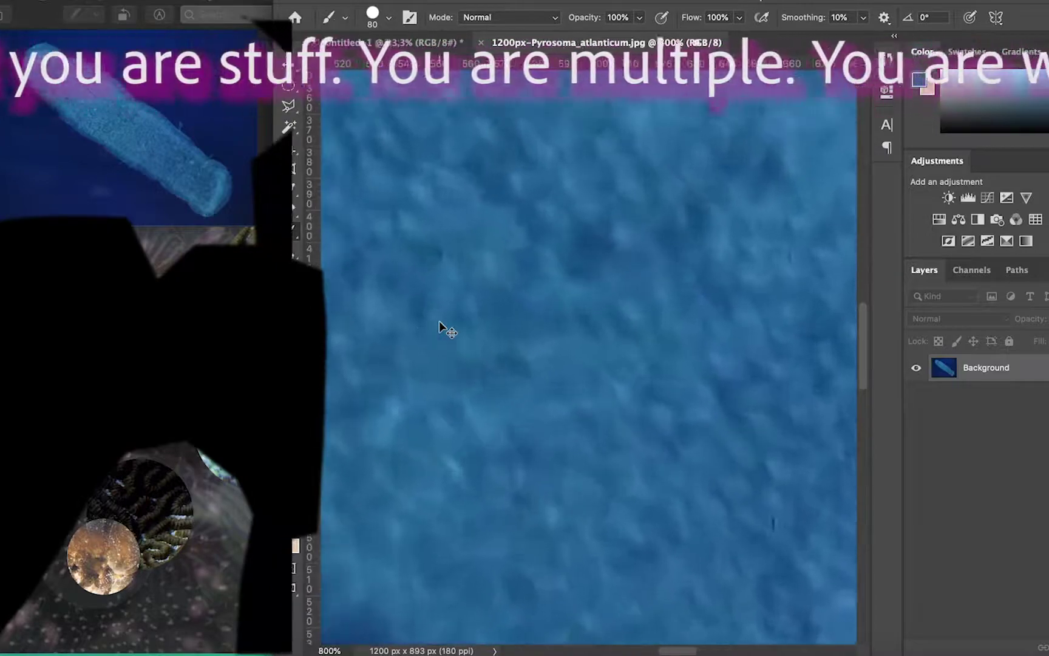
{"action": "key", "text": "super+equal"}
{"action": "key", "text": "super+equal"}
{"action": "key", "text": "super+equal"}
{"action": "key", "text": "super+equal"}
{"action": "key", "text": "super+equal"}
{"action": "key", "text": "super+equal"}
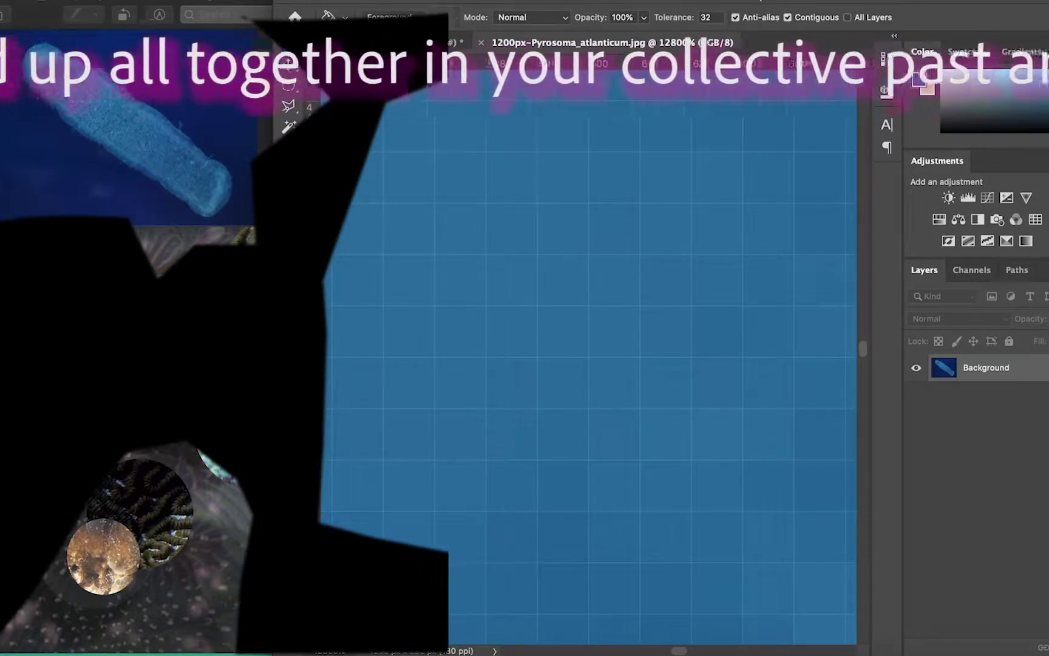
{"action": "left_click", "coordinate": [565, 380]}
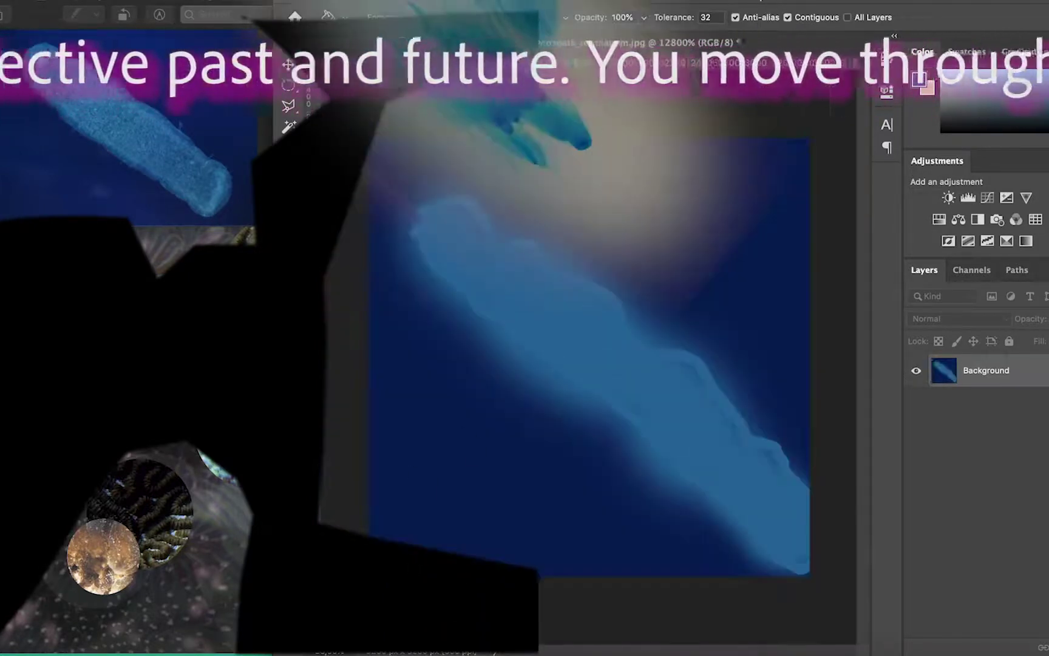
Sample colours for the foreground from the painting and the reference photo, settling on the blue 266c9f
{"action": "left_click", "coordinate": [919, 80]}
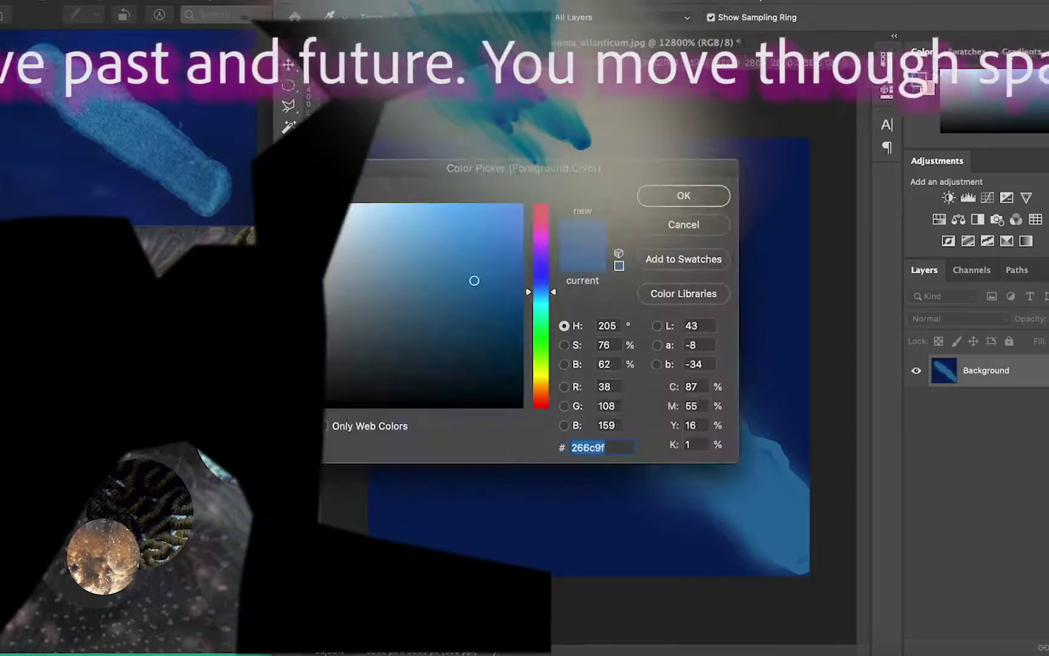
{"action": "left_click_drag", "start_coordinate": [661, 174], "coordinate": [500, 1]}
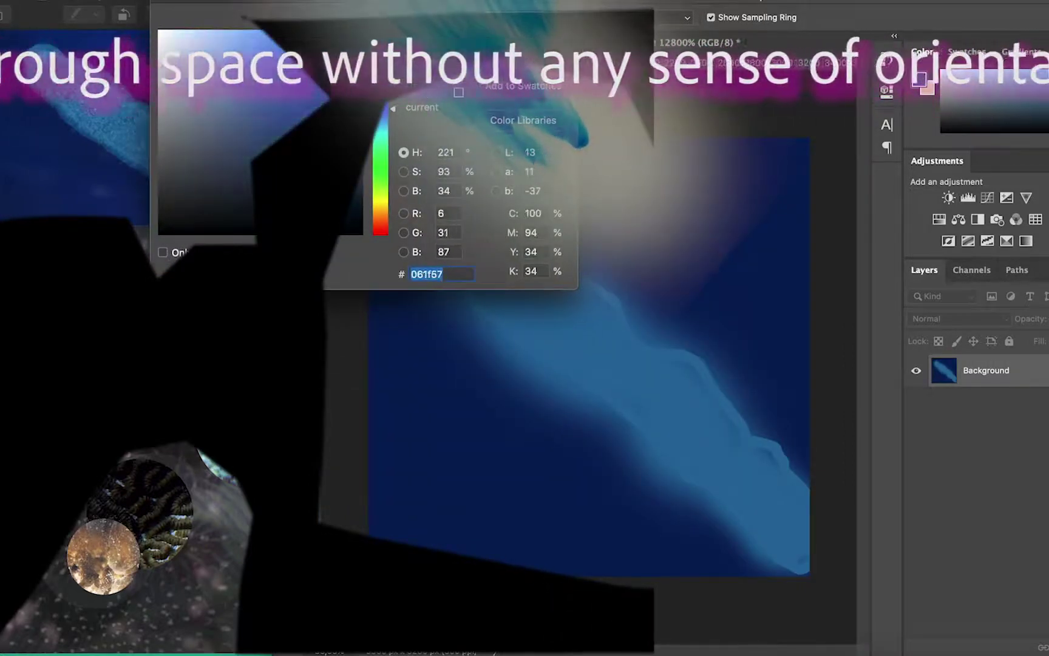
{"action": "key", "text": "Return"}
{"action": "key", "text": "w"}
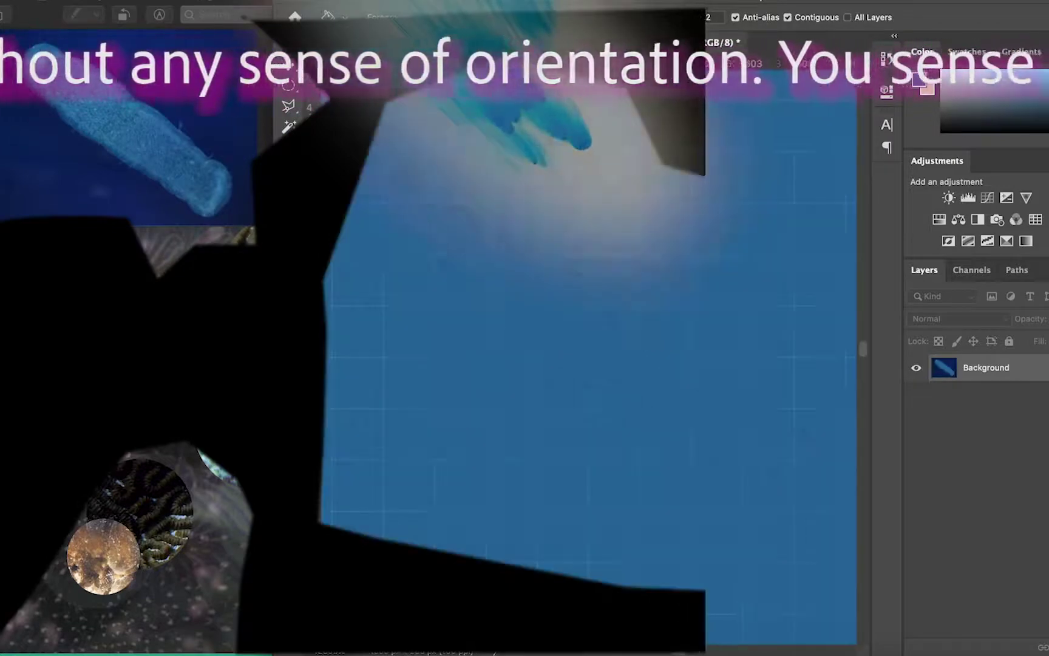
{"action": "left_click", "coordinate": [918, 79]}
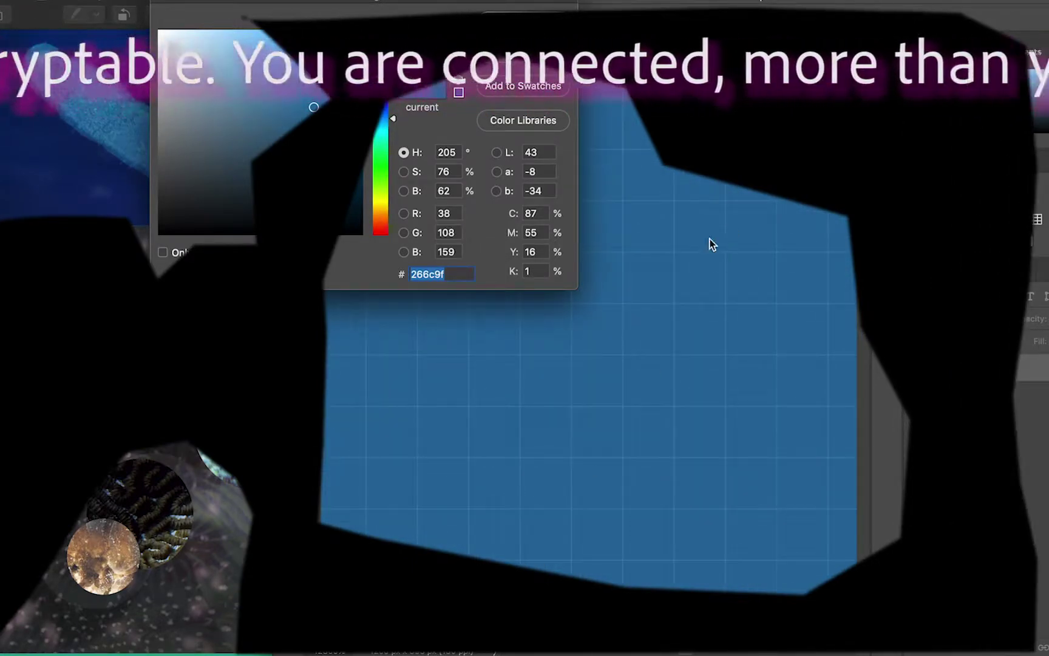
{"action": "key", "text": "Return"}
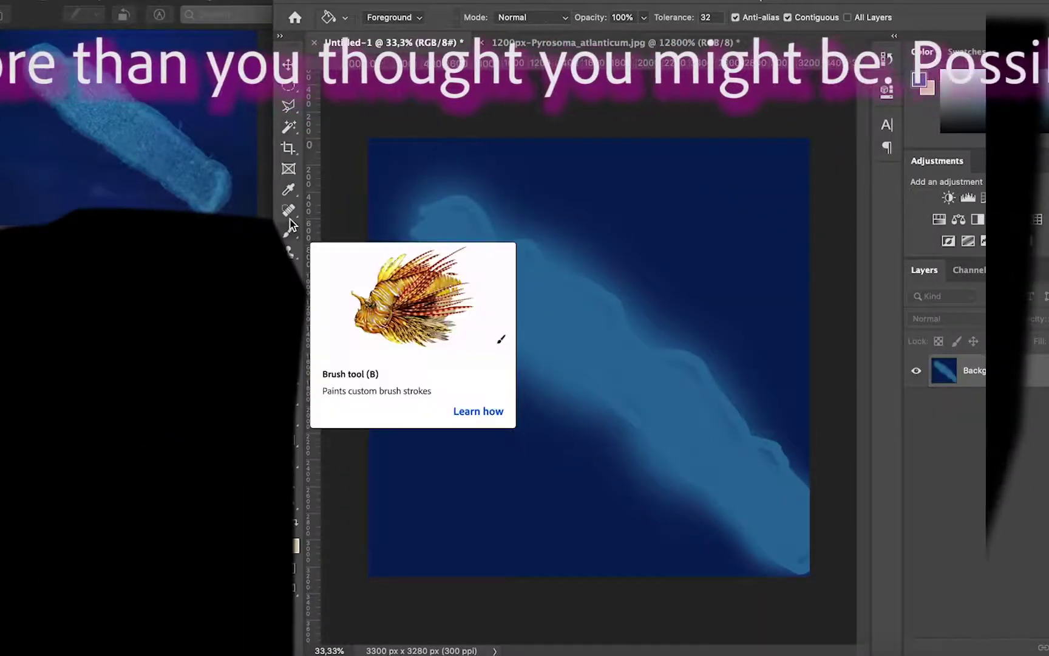
Choose a slightly darker blue and dab a cluster of round spots onto the middle of the painted body with a size 50 brush
{"action": "left_click", "coordinate": [289, 231]}
{"action": "key", "text": "bracketleft"}
{"action": "key", "text": "bracketleft"}
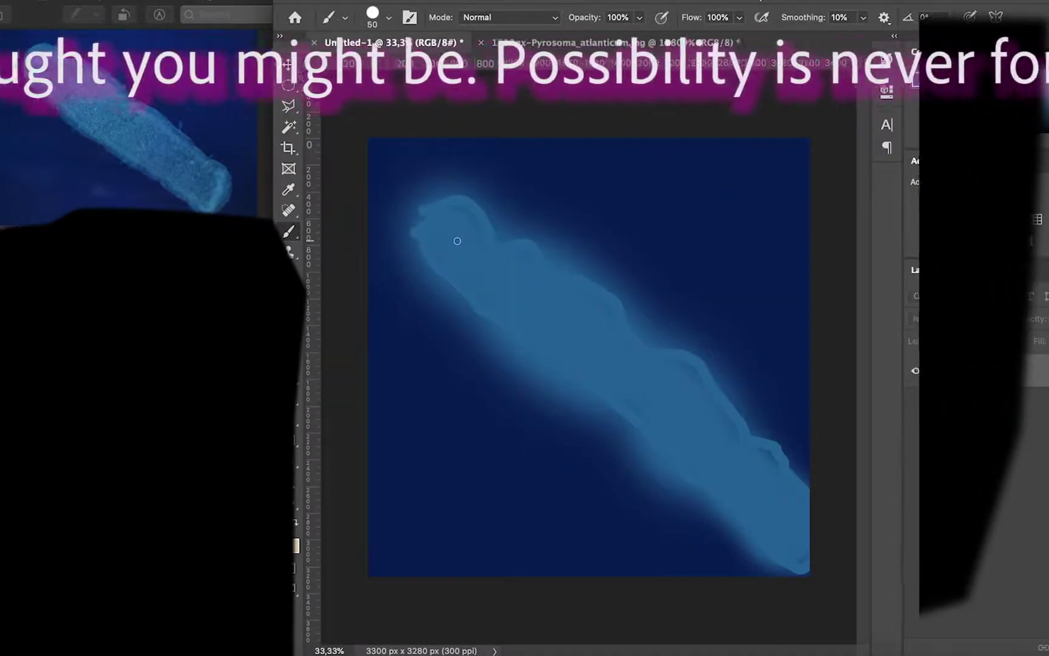
{"action": "key", "text": "super+plus"}
{"action": "key", "text": "super+plus"}
{"action": "key", "text": "super+plus"}
{"action": "key", "text": "super+plus"}
{"action": "left_click", "coordinate": [286, 538]}
{"action": "left_click", "coordinate": [319, 113]}
{"action": "key", "text": "Return"}
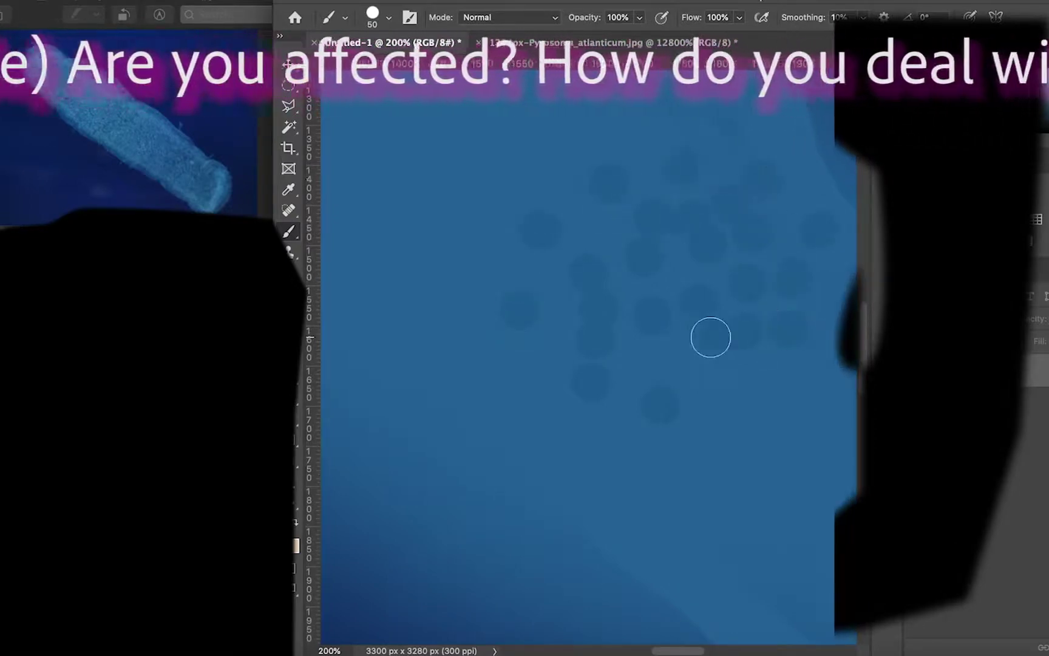
{"action": "left_click_drag", "start_coordinate": [691, 446], "coordinate": [590, 469]}
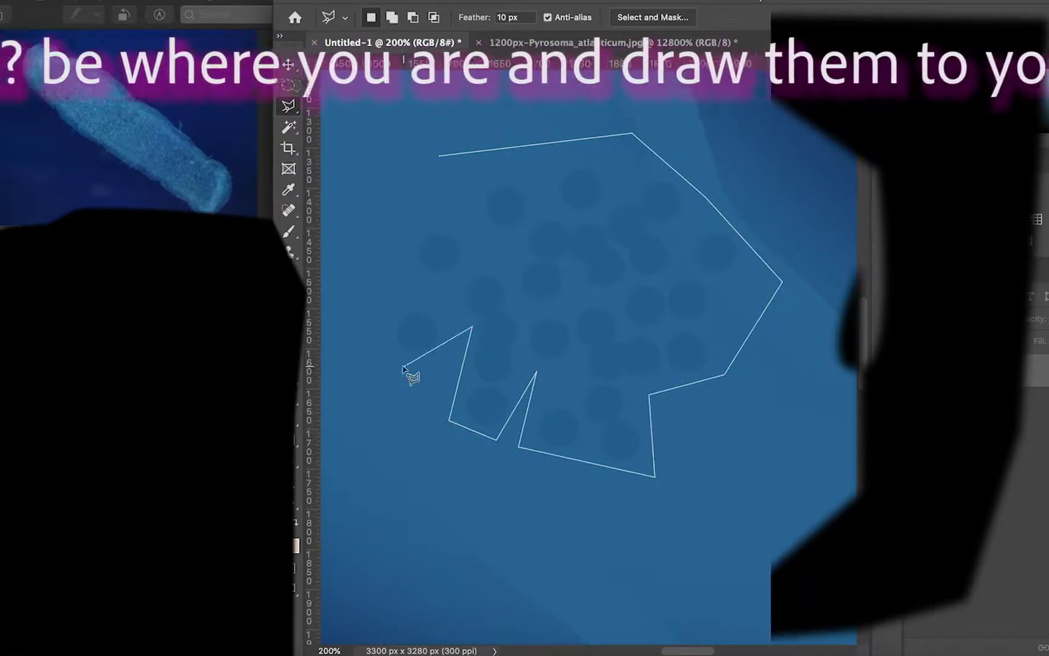
Select the spot cluster with a polygonal lasso feathered 10 px and place a copy of it higher on the body
{"action": "left_click", "coordinate": [439, 155]}
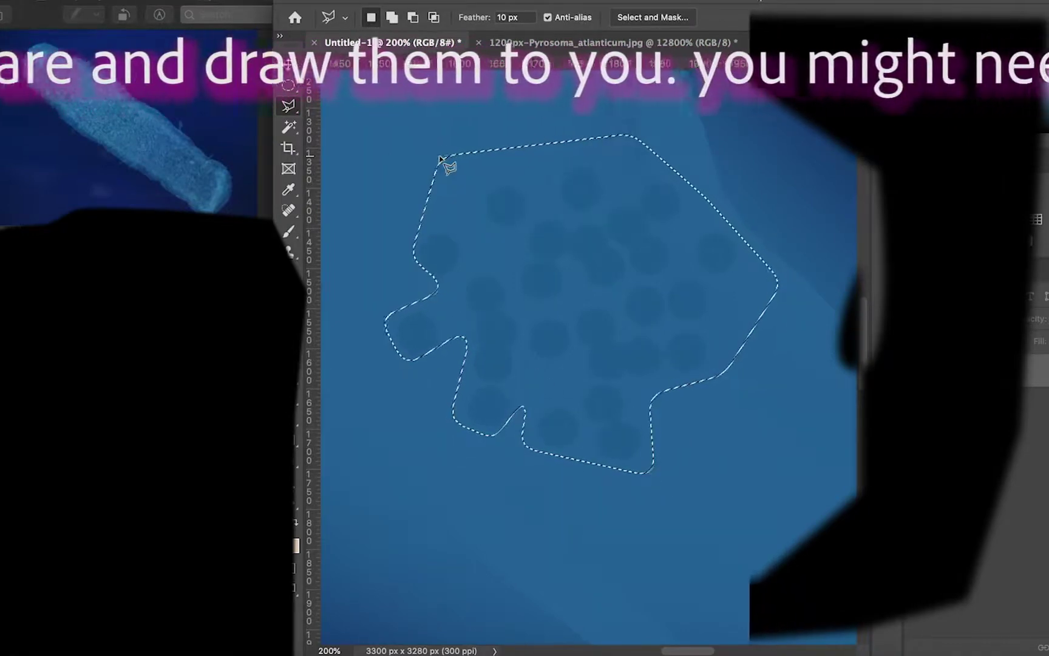
{"action": "key", "text": "super+0"}
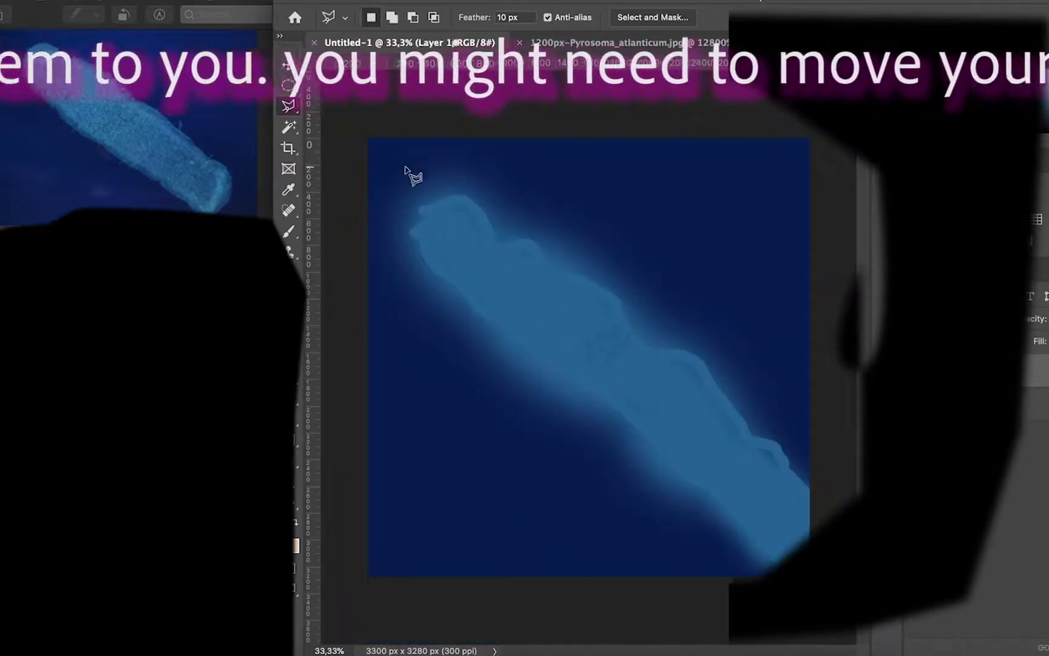
{"action": "left_click_drag", "start_coordinate": [644, 376], "coordinate": [638, 330]}
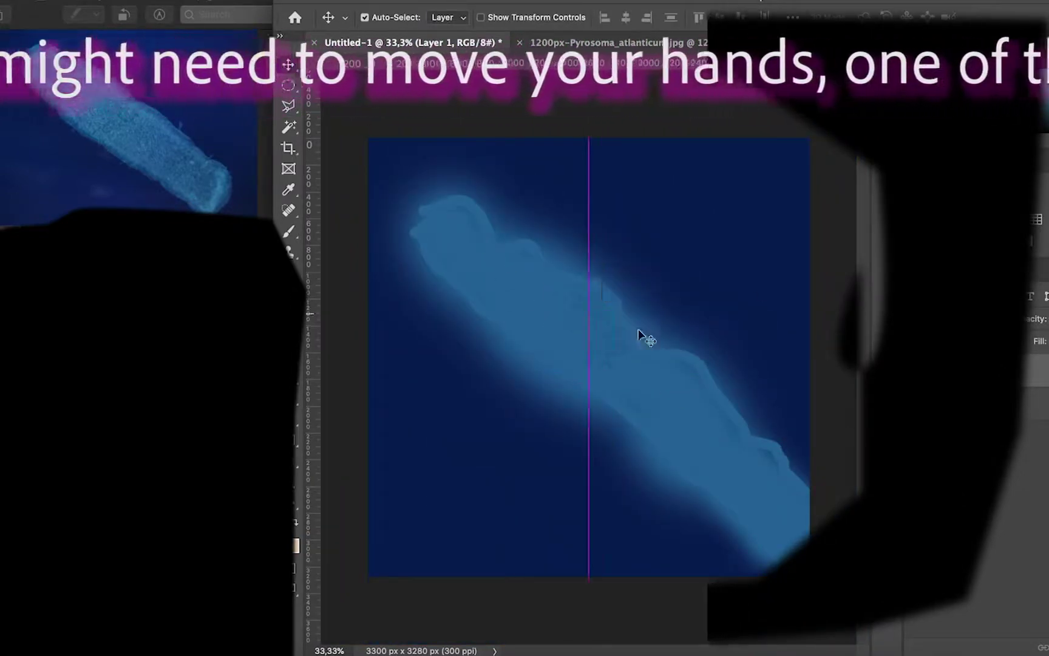
Paste further copies of the spot cluster and spread them over the upper middle of the body
{"action": "mouse_move", "coordinate": [559, 337]}
{"action": "left_mouse_down"}
{"action": "mouse_move", "coordinate": [550, 344]}
{"action": "mouse_move", "coordinate": [579, 336]}
{"action": "mouse_move", "coordinate": [549, 319]}
{"action": "left_mouse_up"}
{"action": "key", "text": "super+v"}
{"action": "left_click_drag", "start_coordinate": [538, 278], "coordinate": [532, 324]}
{"action": "key", "text": "super+v"}
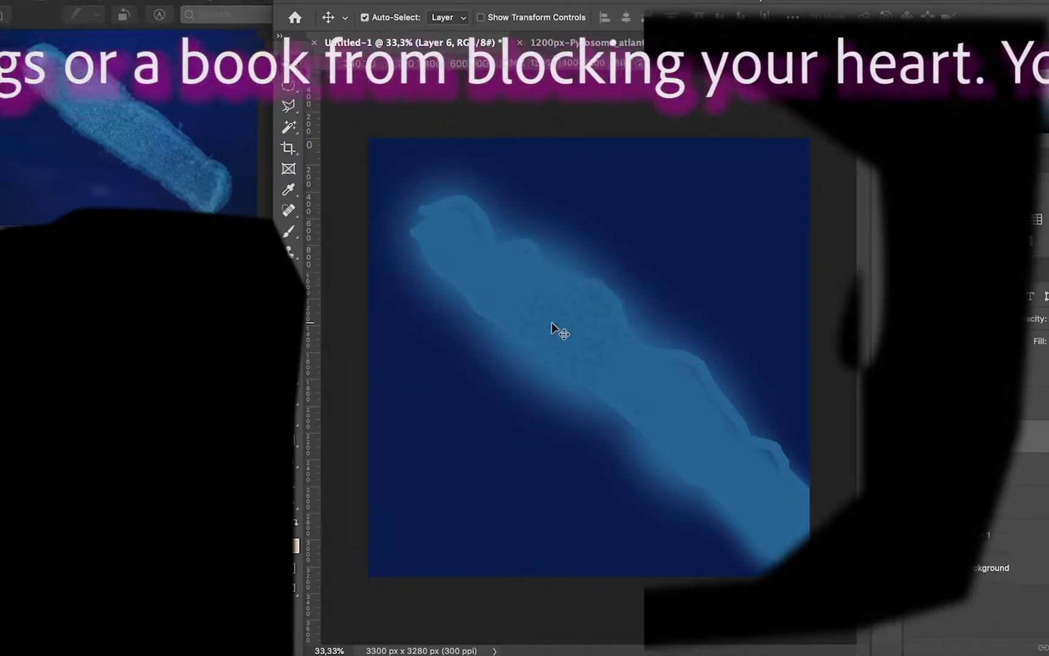
Duplicate the Layer 3 spot cluster twice
{"action": "left_click", "coordinate": [553, 289]}
{"action": "right_click", "coordinate": [1015, 468]}
{"action": "left_click", "coordinate": [904, 537]}
{"action": "key", "text": "Return"}
{"action": "right_click", "coordinate": [1011, 473]}
{"action": "left_click", "coordinate": [904, 538]}
{"action": "key", "text": "Return"}
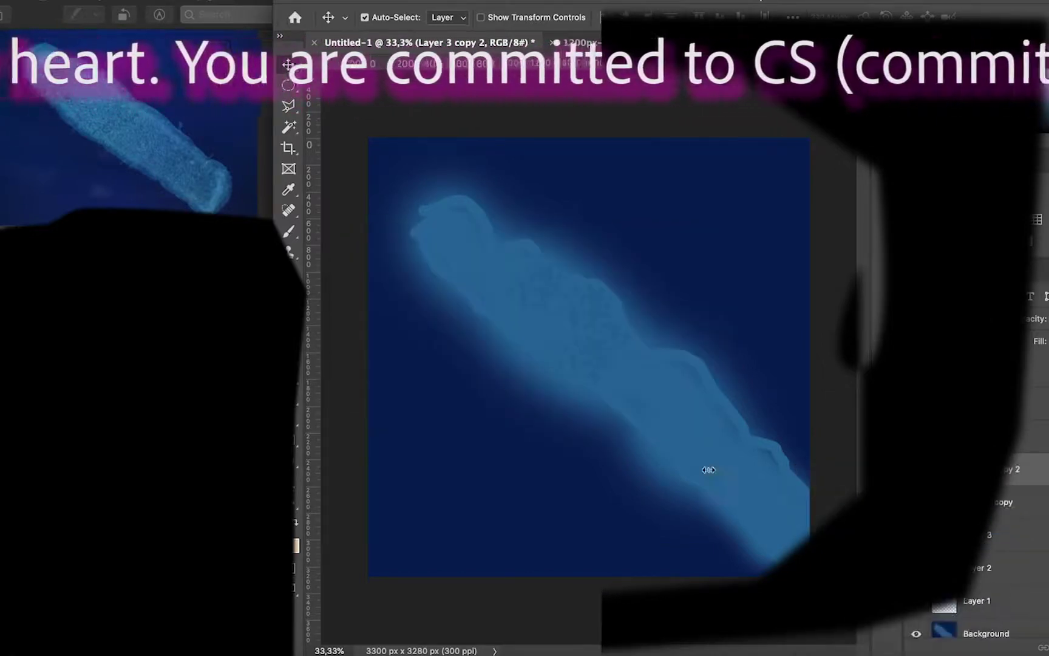
Move the Layer 3 copy 2 spots to the upper end of the body and adjust them with Free Transform
{"action": "left_click_drag", "start_coordinate": [612, 343], "coordinate": [470, 239]}
{"action": "key", "text": "super"}
{"action": "key", "text": "super+t"}
{"action": "key", "text": "Return"}
Reposition spot clusters on the body, placing the Layer 3 copy, scaled to about 70%, just below the upper end
{"action": "left_click", "coordinate": [602, 322]}
{"action": "left_click_drag", "start_coordinate": [601, 323], "coordinate": [626, 361]}
{"action": "left_click", "coordinate": [604, 310]}
{"action": "left_click_drag", "start_coordinate": [538, 276], "coordinate": [474, 269]}
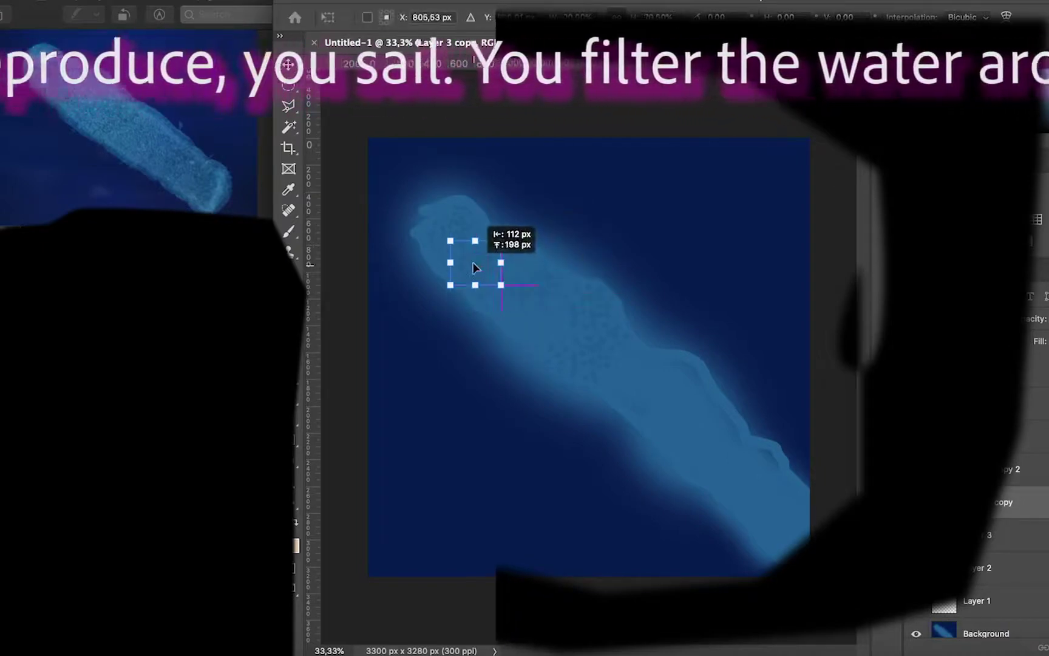
{"action": "key", "text": "Return"}
Shift the Layer 3 and Layer 2 spot clusters toward the upper end of the body
{"action": "left_click", "coordinate": [1007, 537]}
{"action": "left_click_drag", "start_coordinate": [545, 295], "coordinate": [498, 297]}
{"action": "left_click", "coordinate": [1002, 567]}
{"action": "left_click_drag", "start_coordinate": [593, 316], "coordinate": [544, 305]}
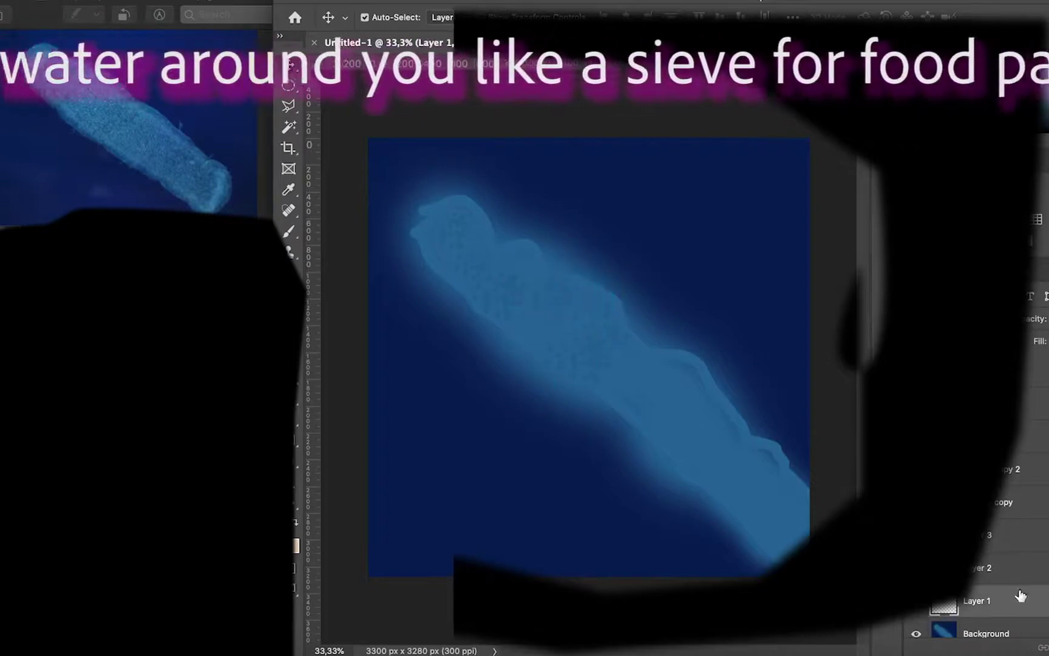
Move the topmost layer's spot cluster toward the lower half of the body and fit it there with Free Transform
{"action": "left_click", "coordinate": [1021, 370]}
{"action": "left_click_drag", "start_coordinate": [598, 332], "coordinate": [696, 341]}
{"action": "key", "text": "super+t"}
{"action": "left_click_drag", "start_coordinate": [671, 370], "coordinate": [679, 386]}
{"action": "key", "text": "Return"}
Move another spot cluster onto the lower half of the body and enlarge it to about 126%
{"action": "left_click_drag", "start_coordinate": [611, 343], "coordinate": [746, 390]}
{"action": "key", "text": "super+t"}
{"action": "left_click_drag", "start_coordinate": [707, 429], "coordinate": [698, 428]}
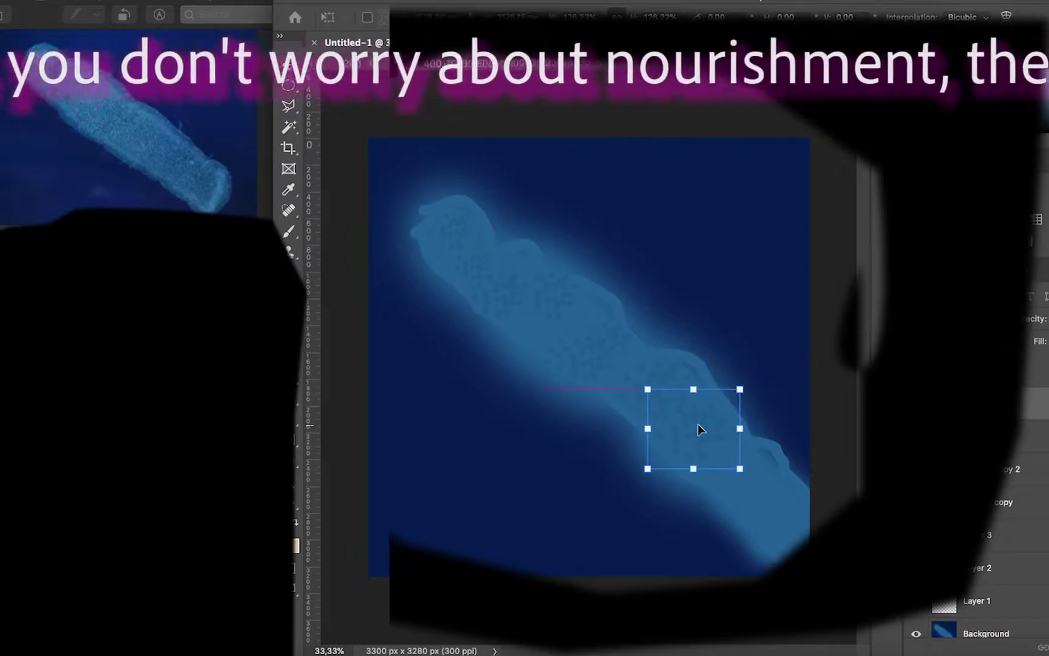
{"action": "key", "text": "Return"}
Move one more spot cluster near the body's lower end and enlarge it to about 116%
{"action": "left_click_drag", "start_coordinate": [584, 349], "coordinate": [780, 434]}
{"action": "key", "text": "super+t"}
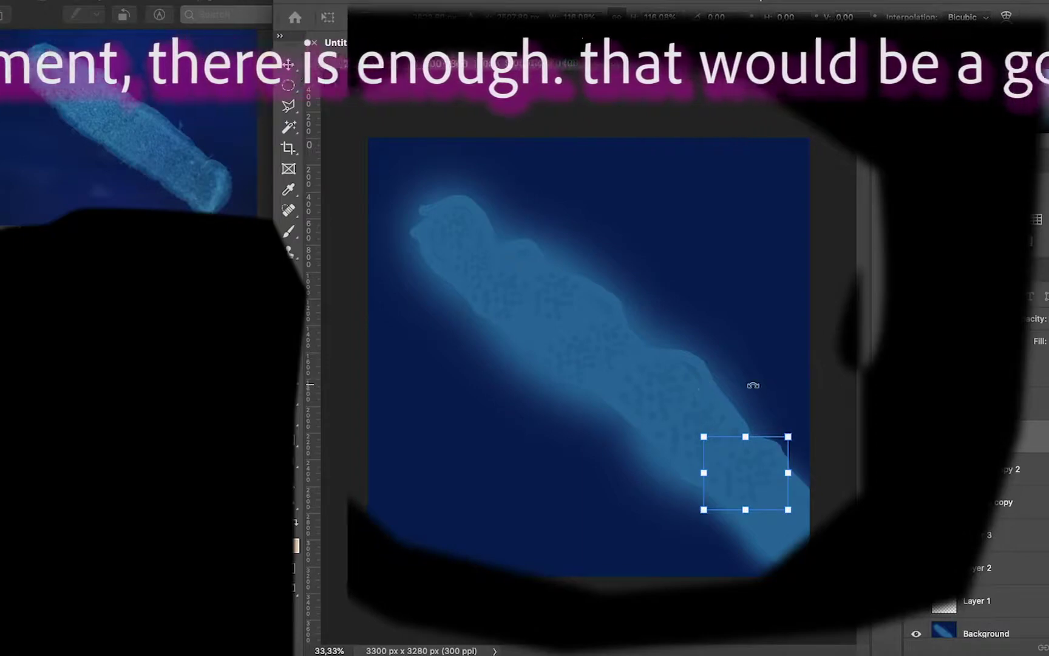
{"action": "key", "text": "Return"}
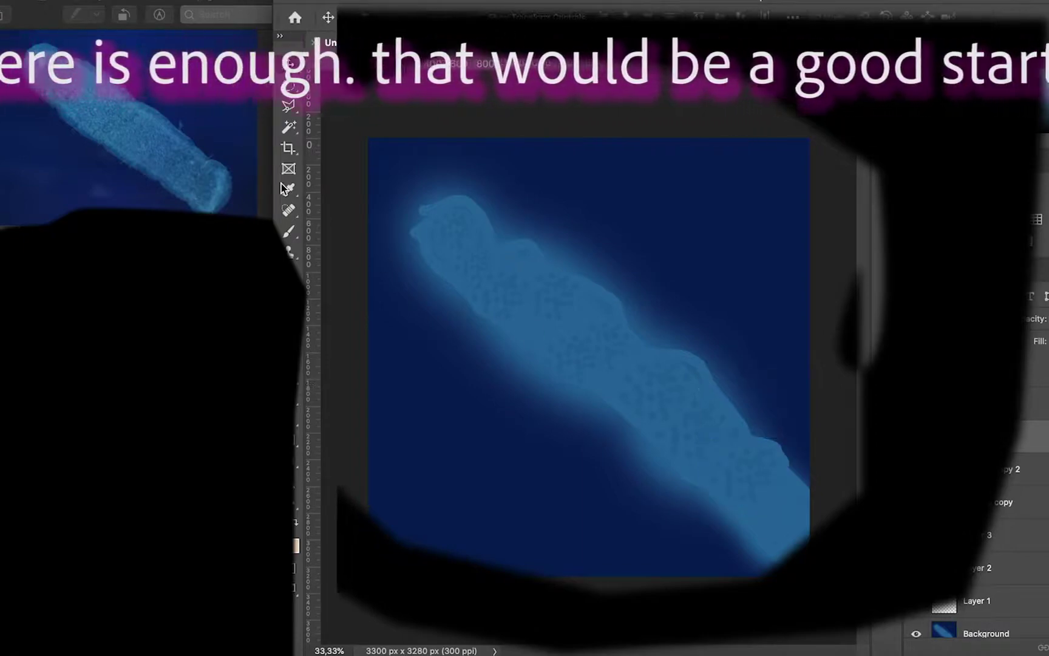
Duplicate a spot-cluster layer and move its spots toward the middle of the body
{"action": "right_click", "coordinate": [1026, 476]}
{"action": "left_click", "coordinate": [1003, 522]}
{"action": "key", "text": "Return"}
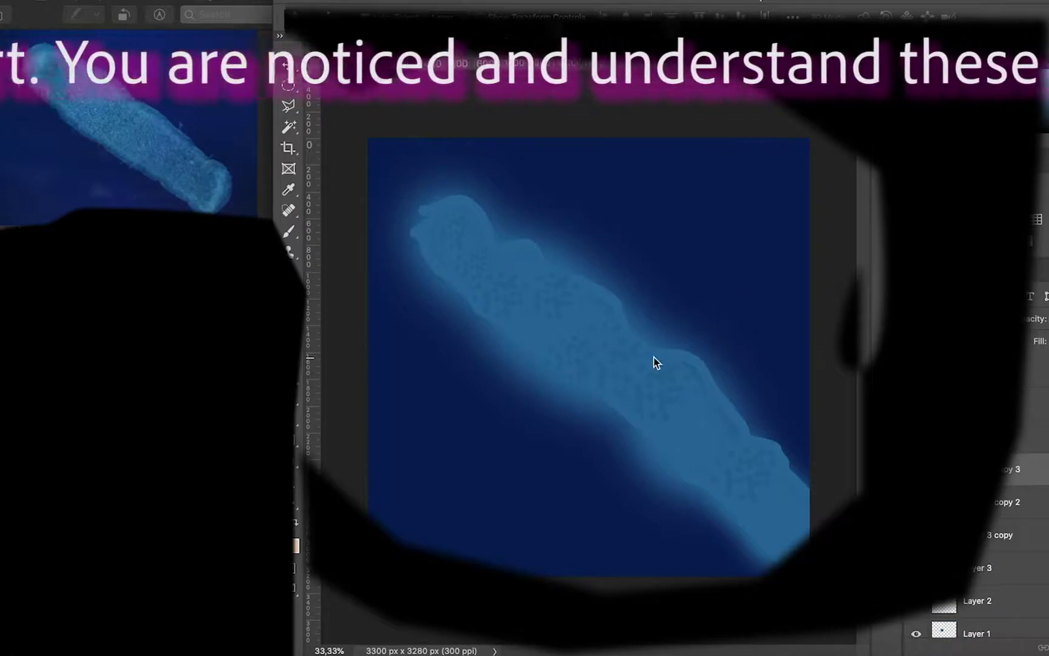
{"action": "left_click_drag", "start_coordinate": [654, 357], "coordinate": [548, 340]}
Rearrange the spot layers and move another spot cluster toward the upper half of the body
{"action": "left_click_drag", "start_coordinate": [1025, 543], "coordinate": [1024, 547]}
{"action": "left_click_drag", "start_coordinate": [1037, 377], "coordinate": [1026, 547]}
{"action": "left_click_drag", "start_coordinate": [1031, 409], "coordinate": [1026, 504]}
{"action": "left_click_drag", "start_coordinate": [616, 334], "coordinate": [525, 265]}
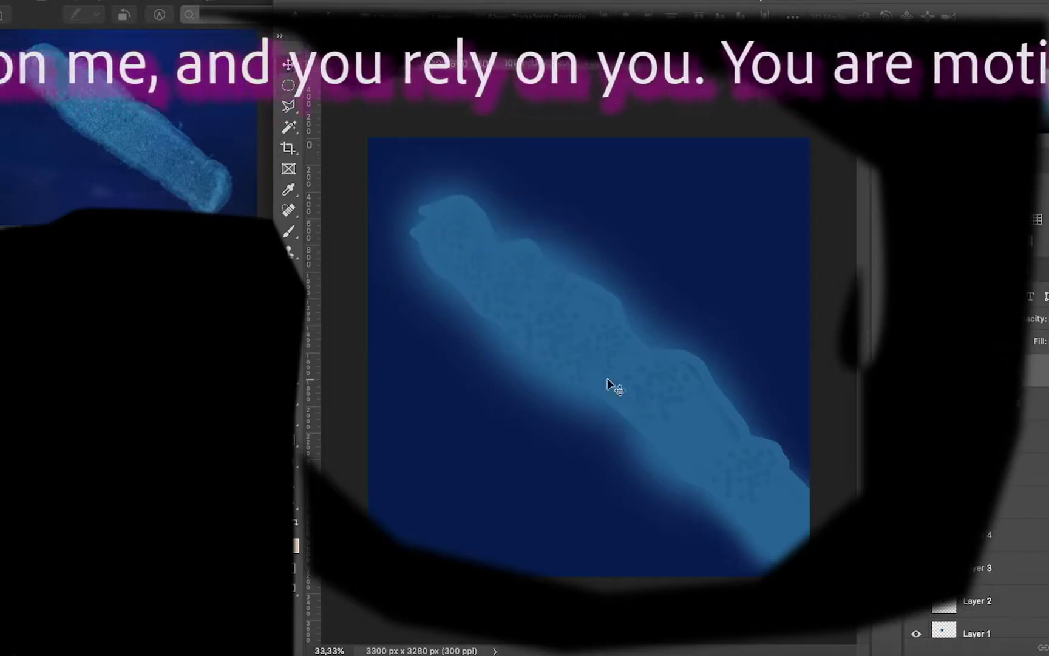
Paint short protrusions along the body's outline with a 40 px brush at 100% opacity
{"action": "key", "text": "e"}
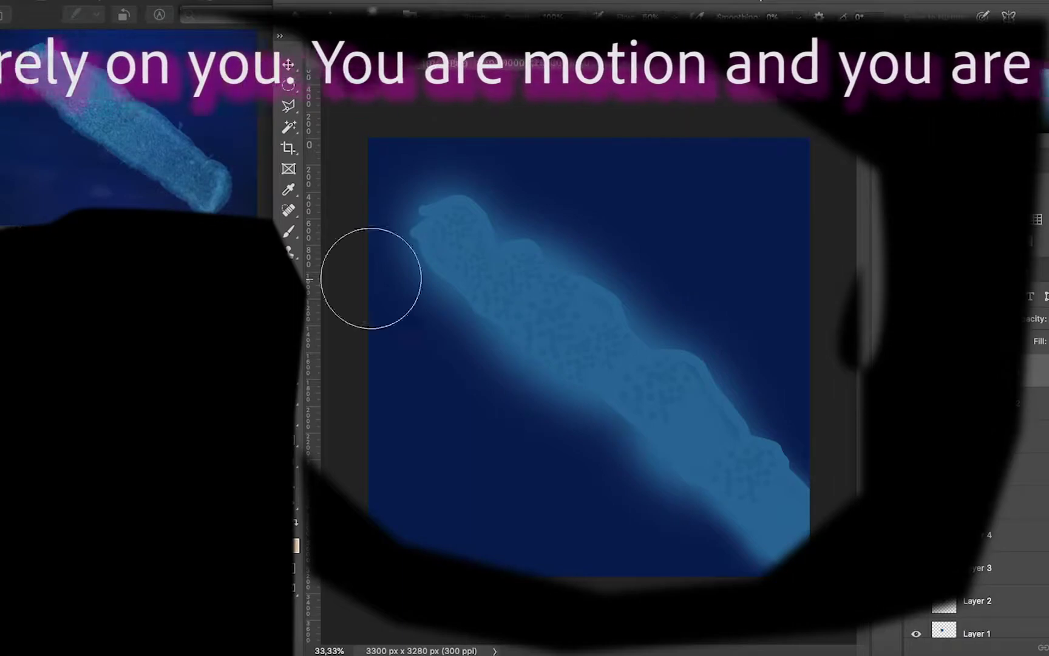
{"action": "left_click", "coordinate": [289, 232]}
{"action": "left_click", "coordinate": [495, 223]}
{"action": "left_click", "coordinate": [533, 239]}
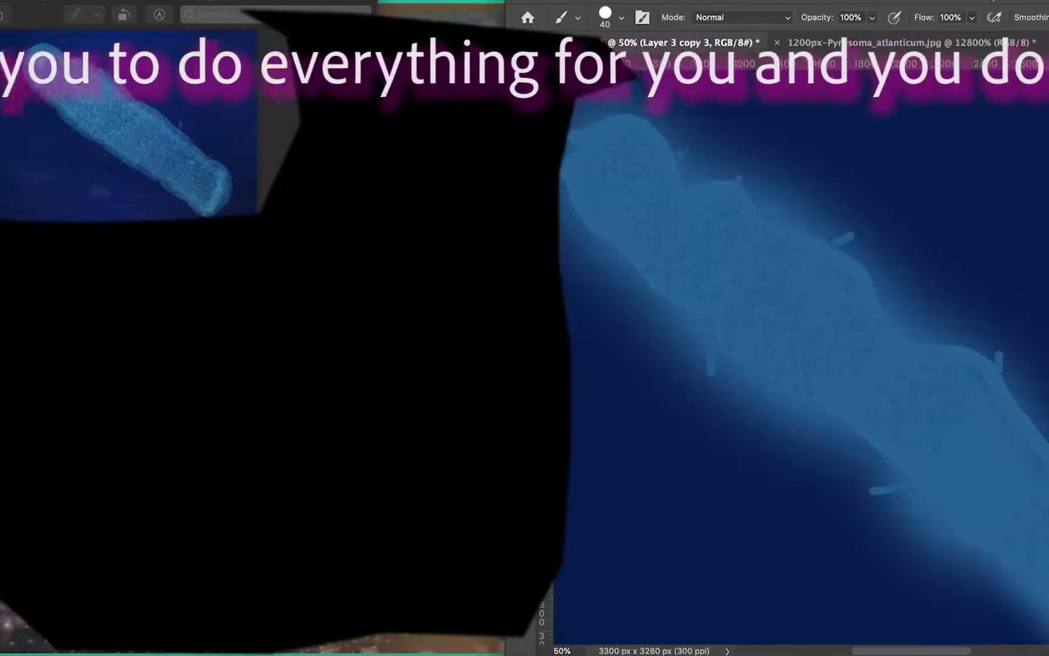
Widen the painting window and enlarge the reference photo window beside it
{"action": "left_click_drag", "start_coordinate": [505, 643], "coordinate": [347, 644]}
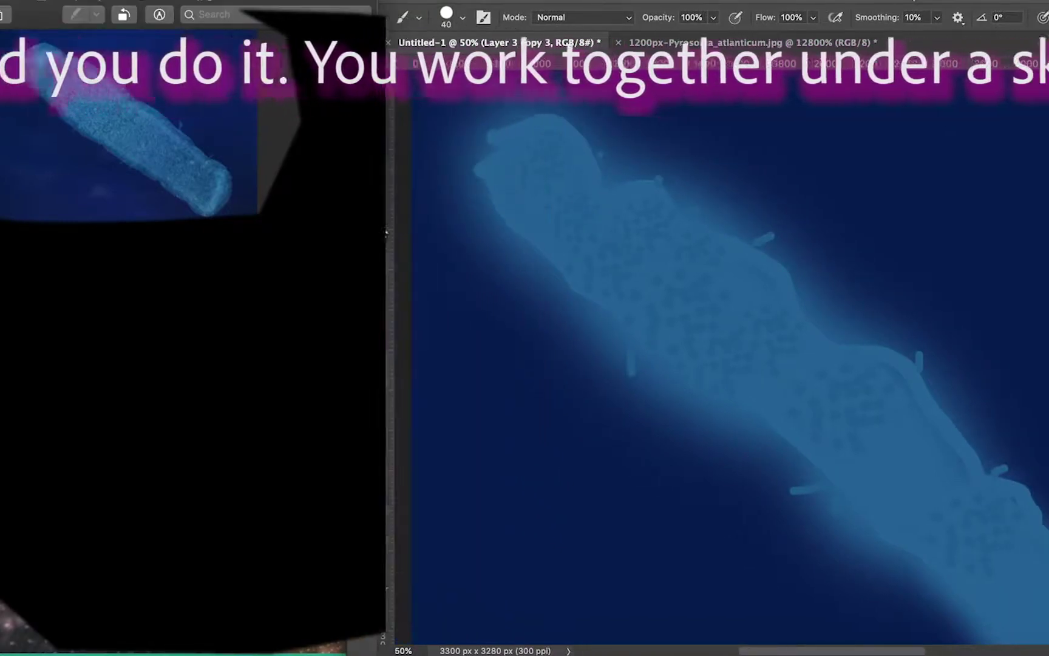
{"action": "left_click_drag", "start_coordinate": [377, 222], "coordinate": [430, 513]}
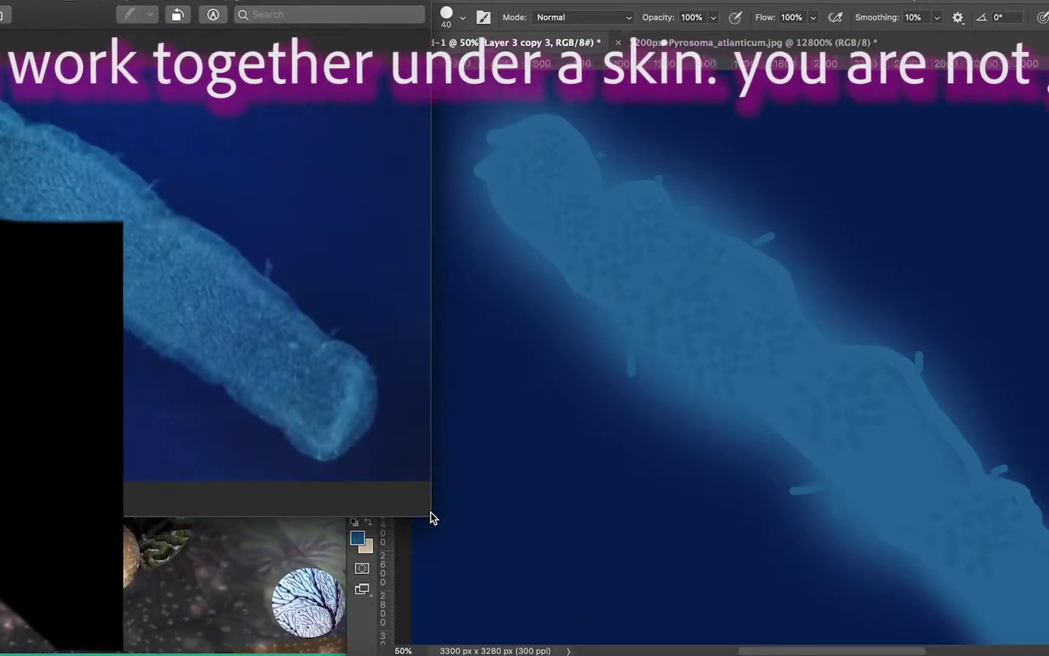